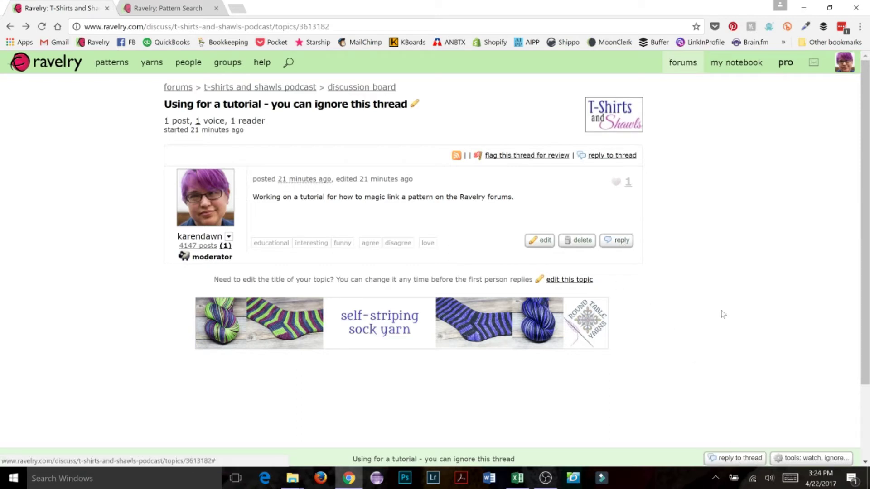
Post a reply to the thread that links the Gringolet Cowl pattern, picked from the suggestions for "[Gringolet".
click(738, 458)
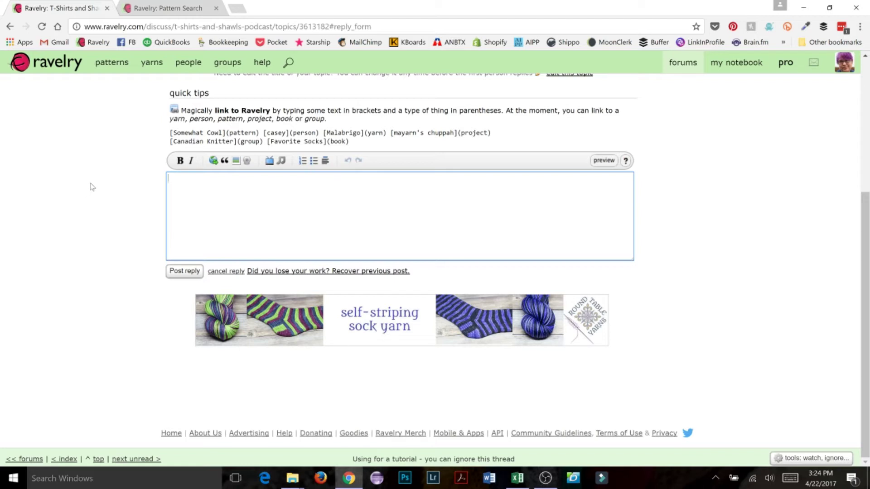
text([)
text(Gringolet)
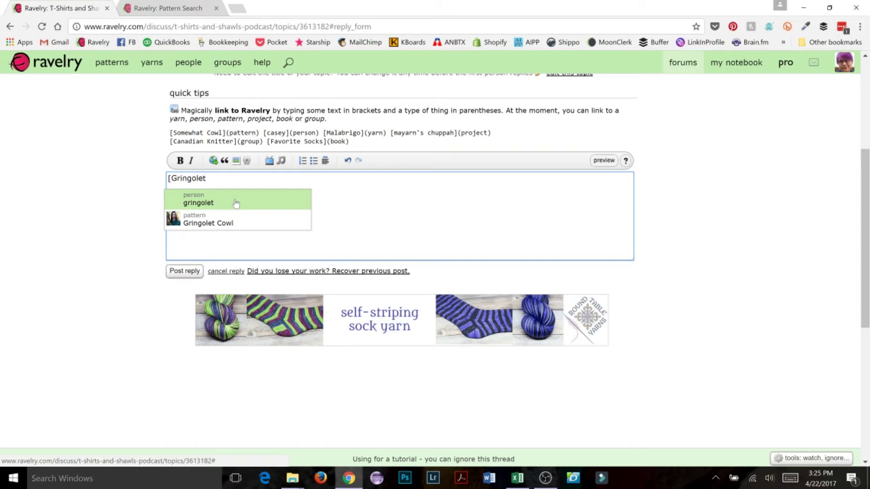
click(204, 224)
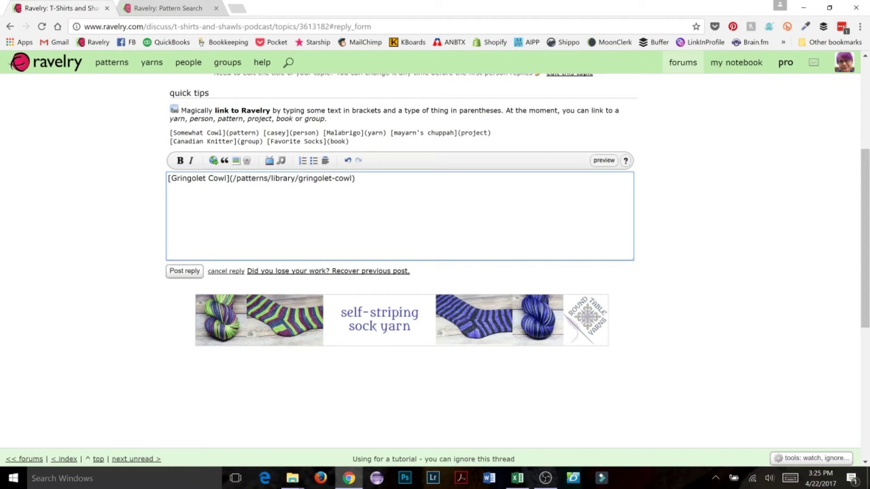
click(183, 272)
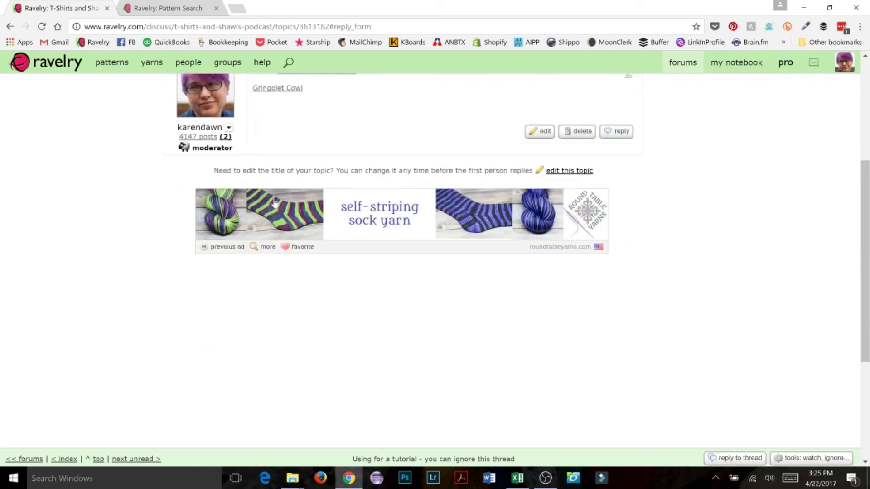
Follow the Gringolet Cowl link in the new reply and view the pattern's forum posts.
scroll(272, 202, up, 3)
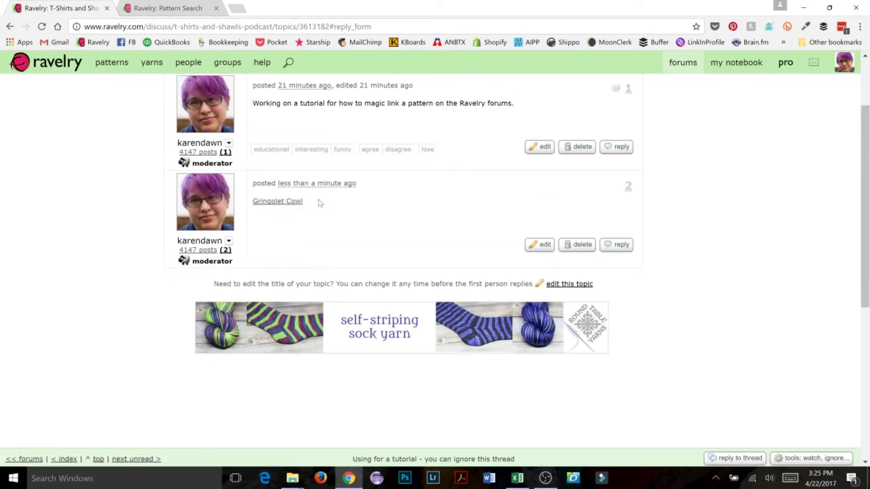
click(294, 207)
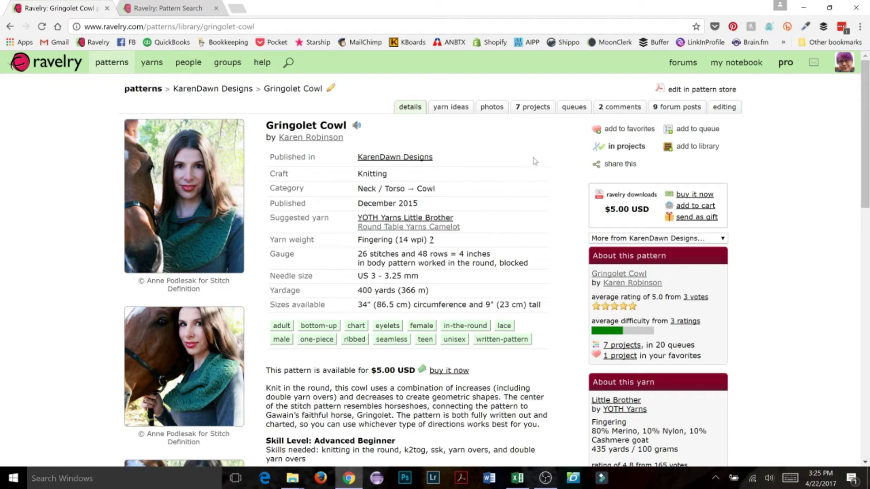
click(679, 108)
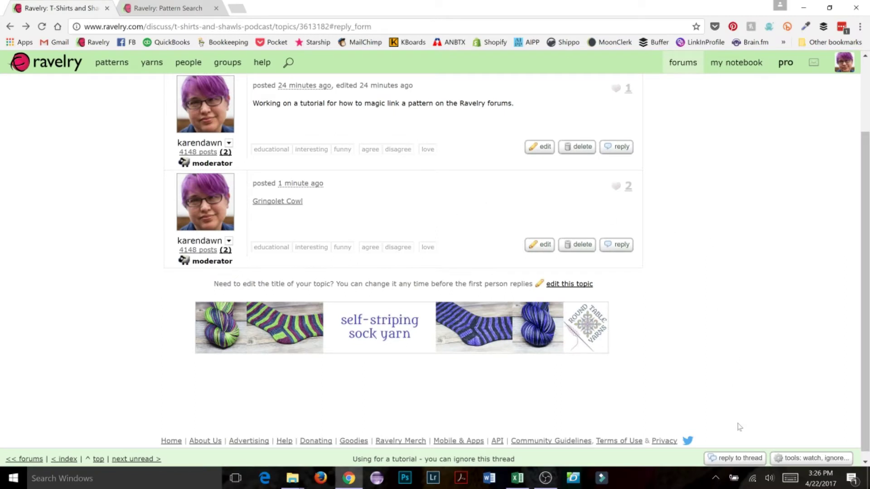
Post another thread reply with the manually written link "[Gringolet Cowl](pattern)", including the matched Gringolet Cowl pattern.
click(731, 461)
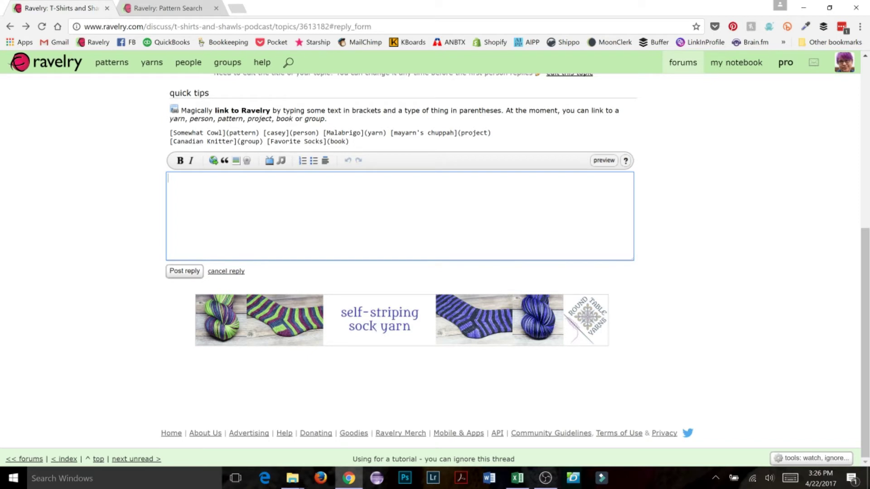
text([Gringolet)
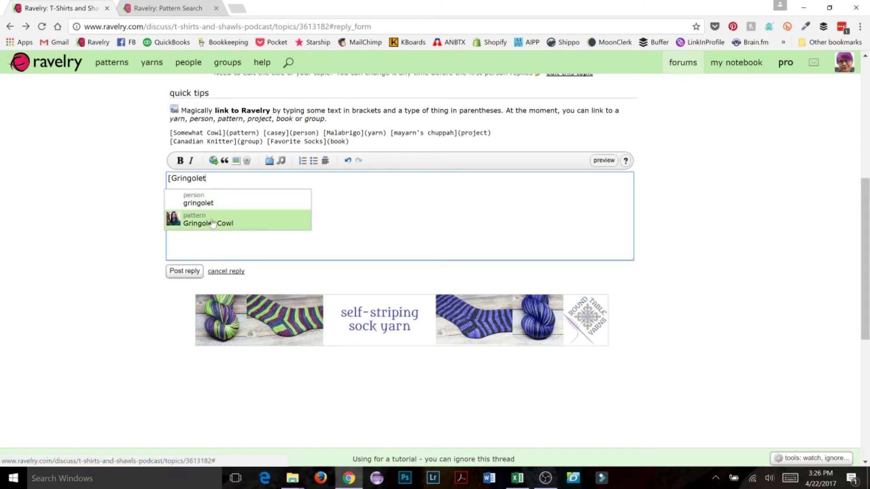
text(Cowl)
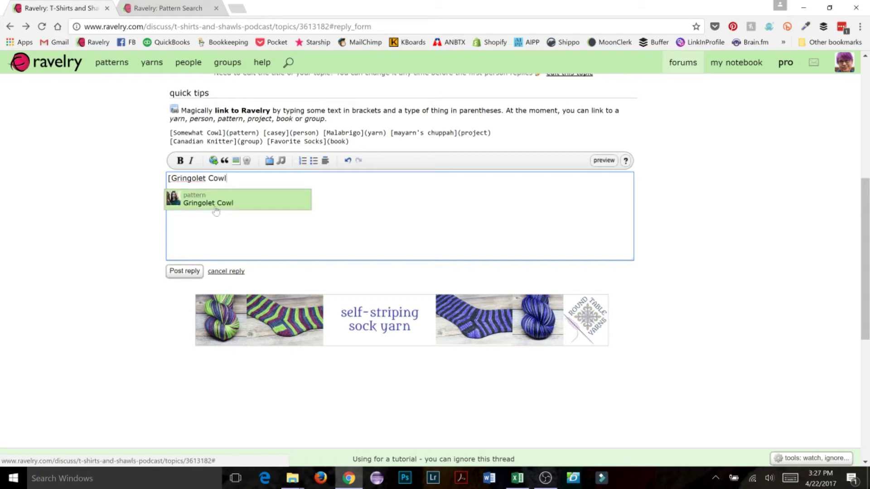
text(](pat)
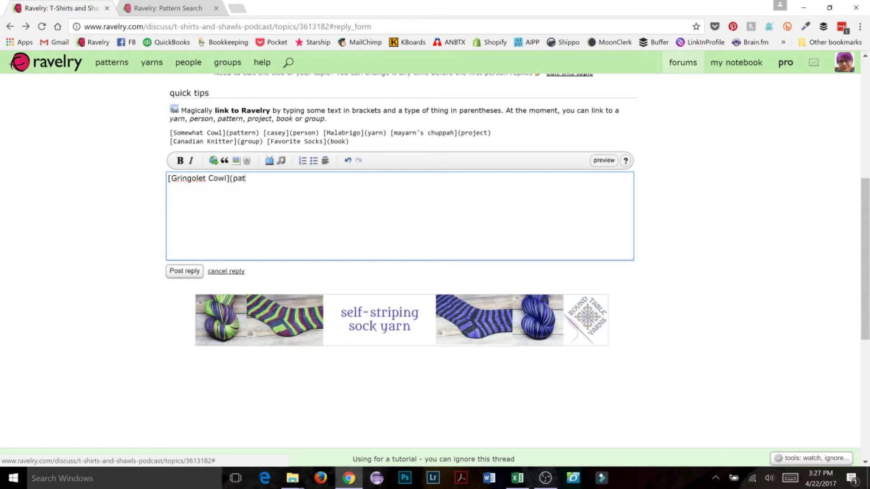
text(tern))
click(184, 271)
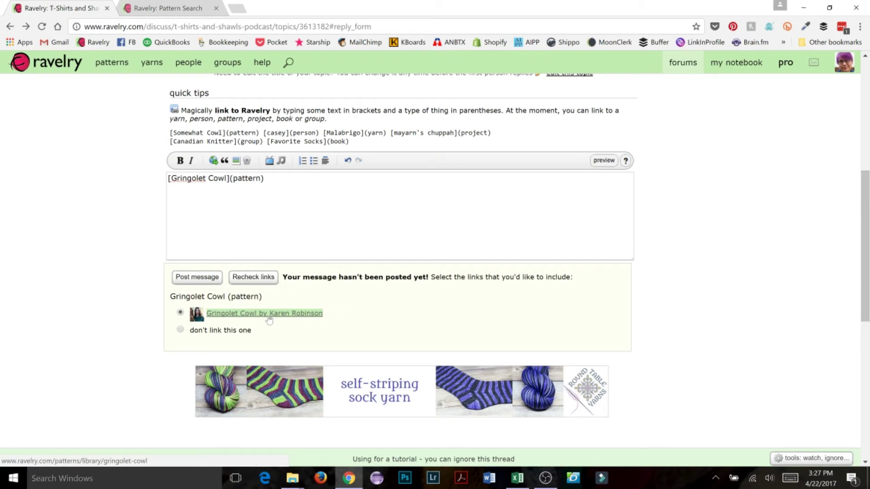
click(197, 280)
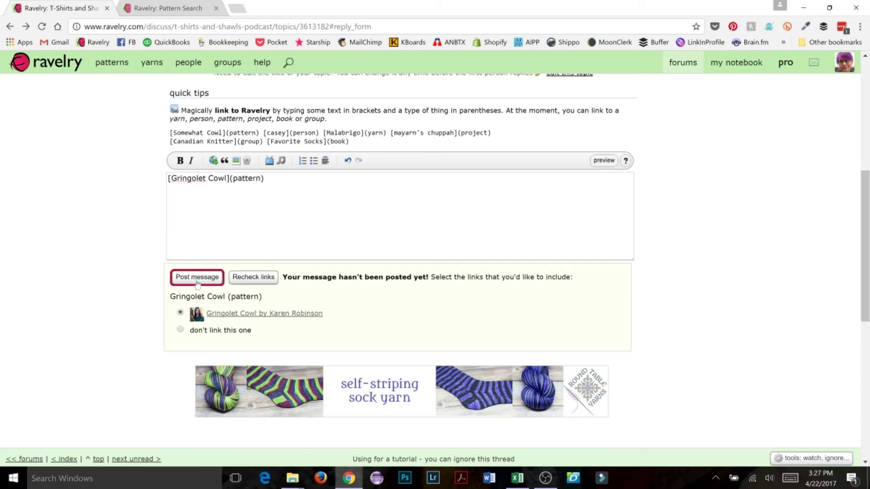
click(197, 281)
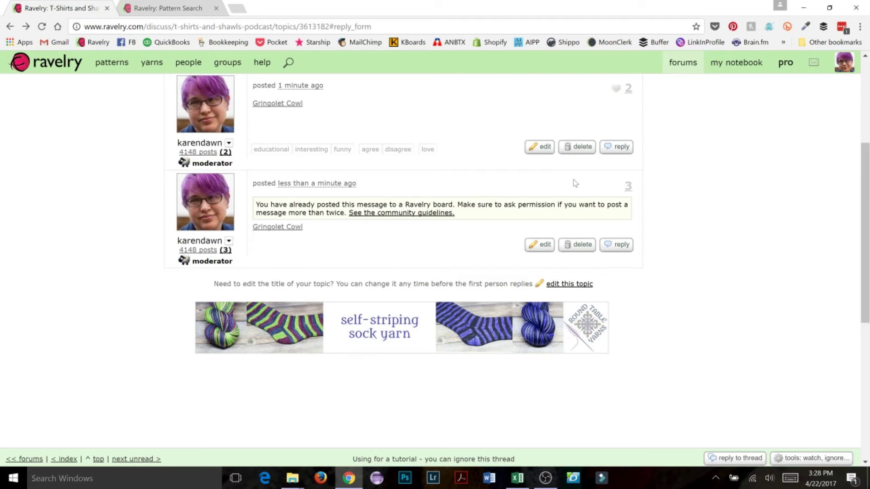
Look through the open Sunflower pattern search results for the tincanknits design and return to the forum thread.
click(166, 9)
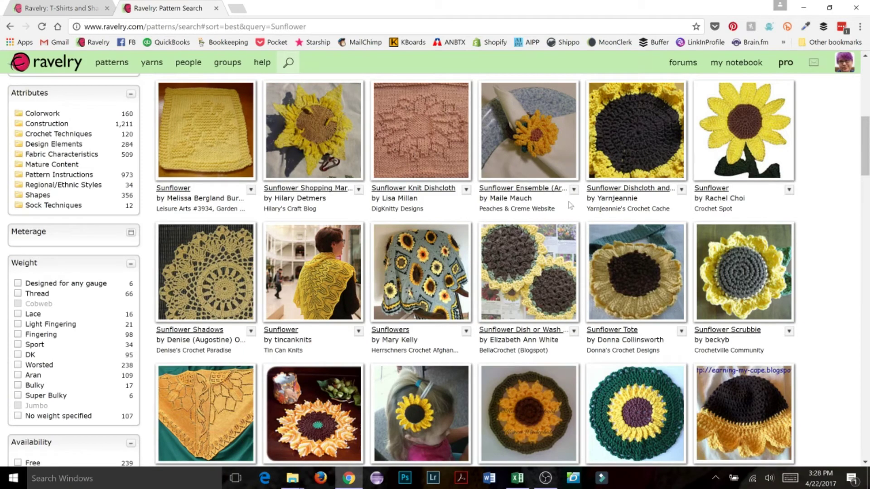
drag(865, 165, 858, 103)
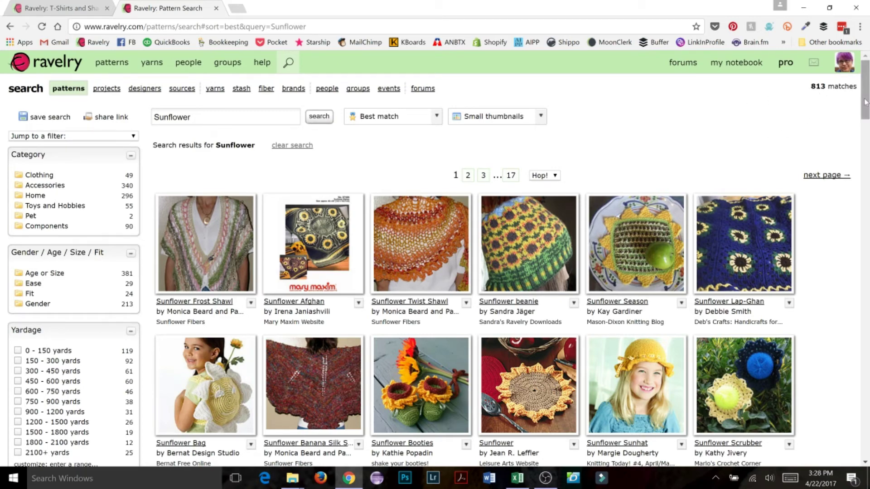
drag(864, 102, 864, 154)
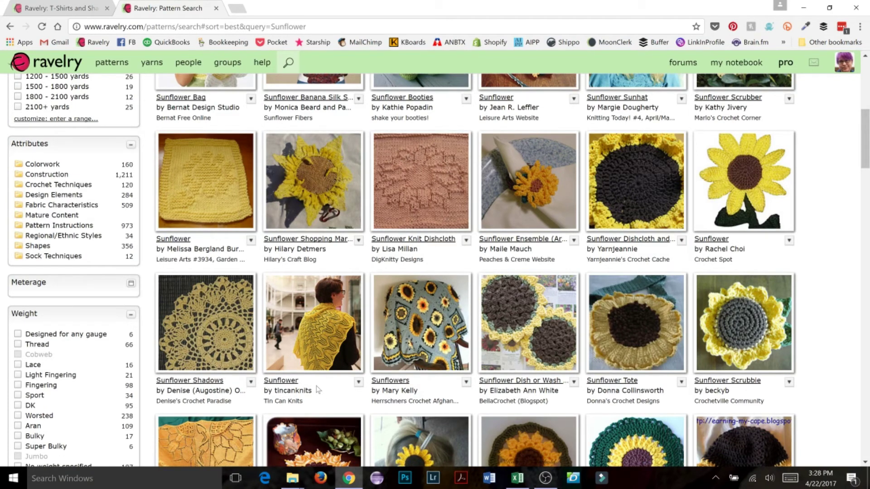
click(58, 13)
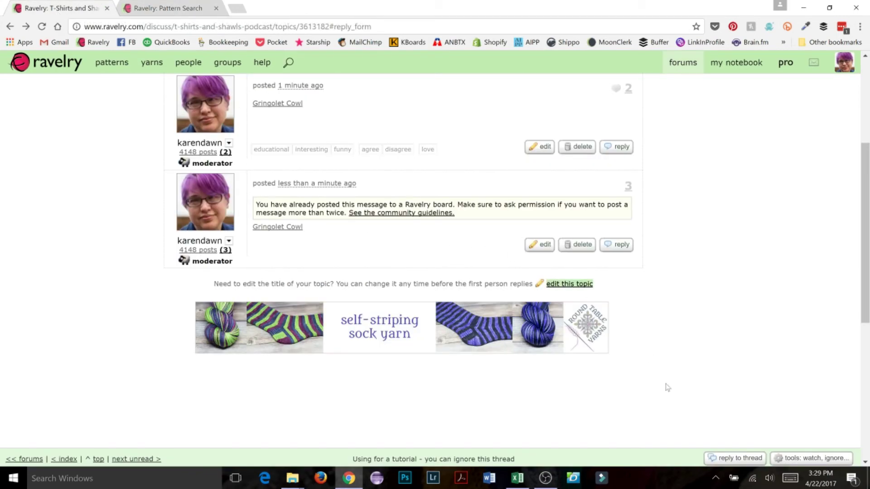
Post a thread reply containing "[Sunflower tincanknits](pattern)", including the matched Sunflower by tincanknits link.
click(734, 458)
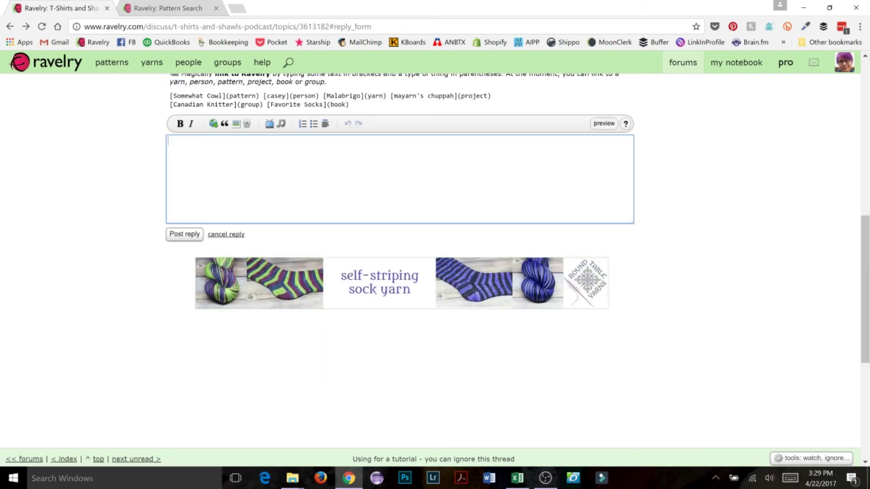
text([Sunflower)
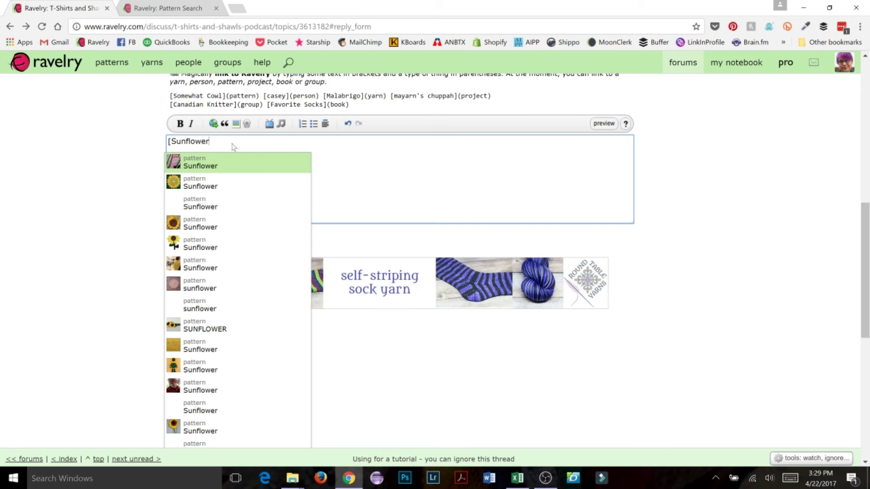
text(tincan)
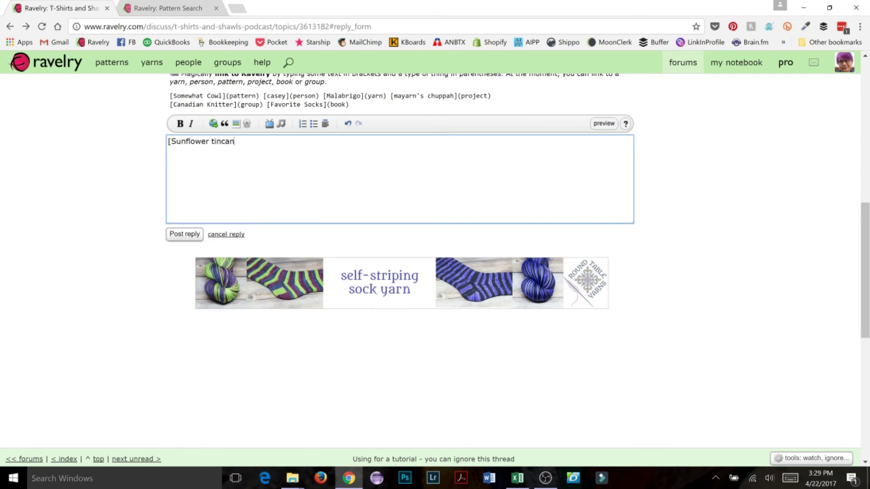
text(knits)
text(](pattern))
click(181, 235)
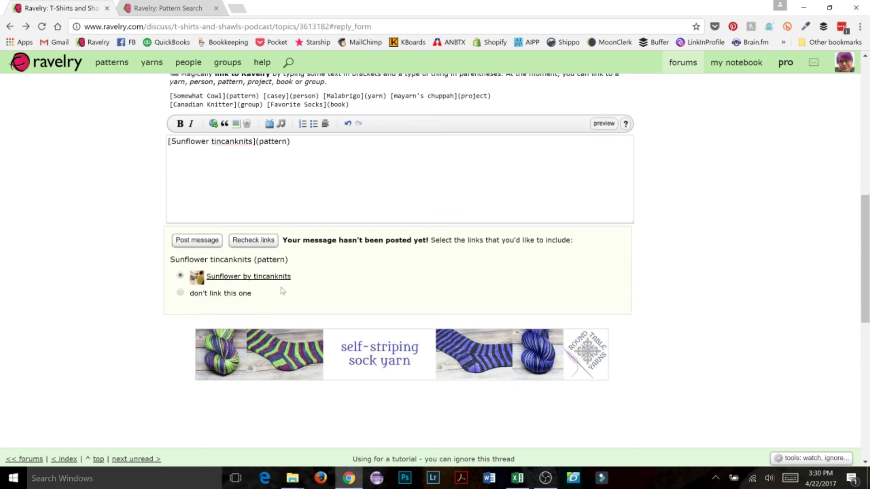
click(208, 242)
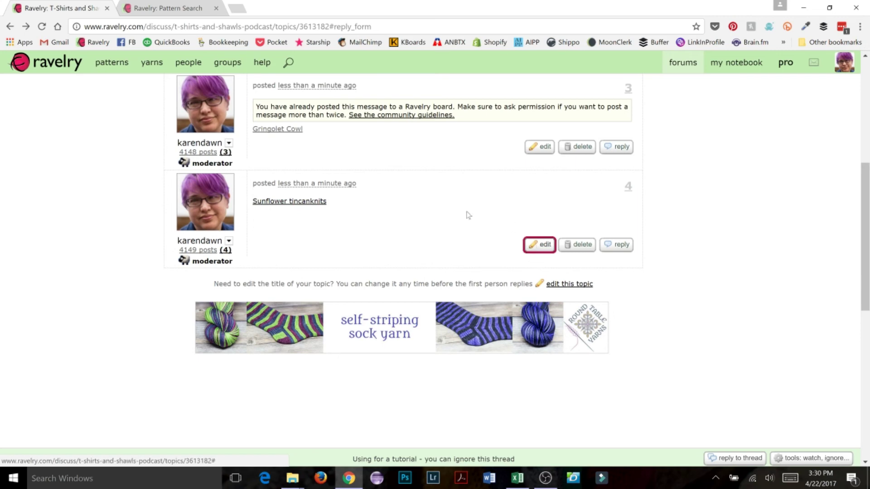
Edit the Sunflower tincanknits post so its link text reads only "Sunflower", save it and open the link.
click(540, 245)
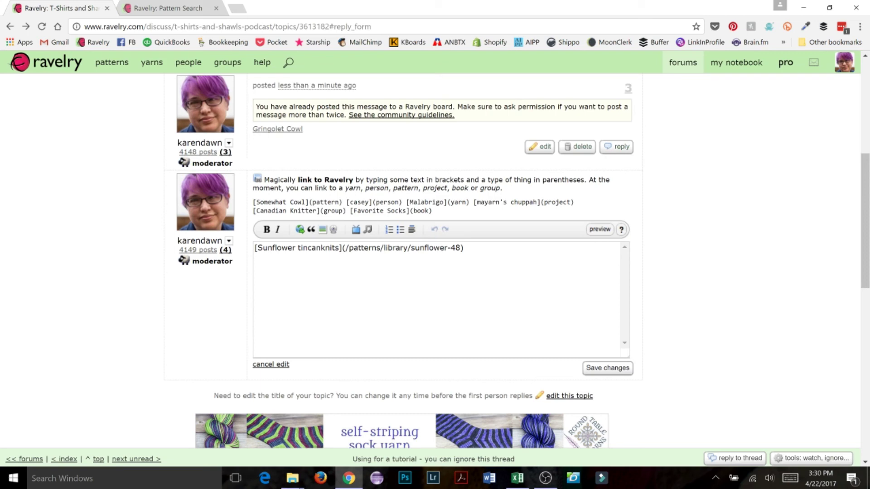
double_click(318, 248)
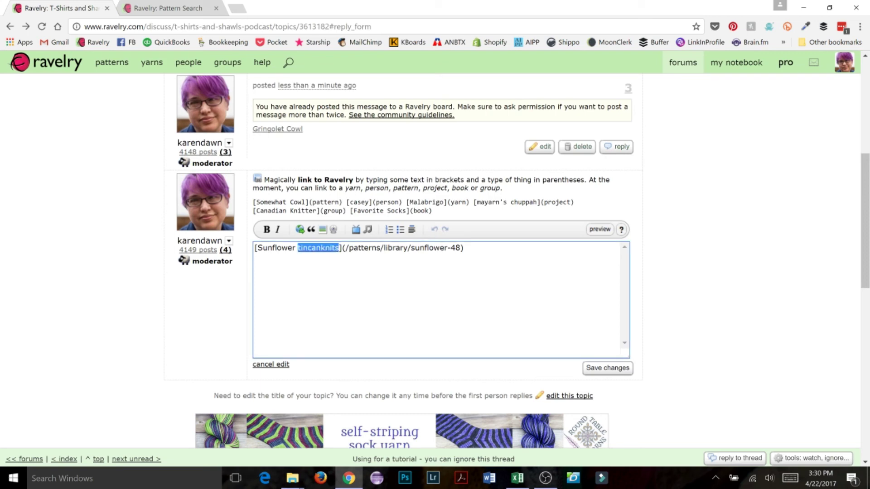
key(BackSpace)
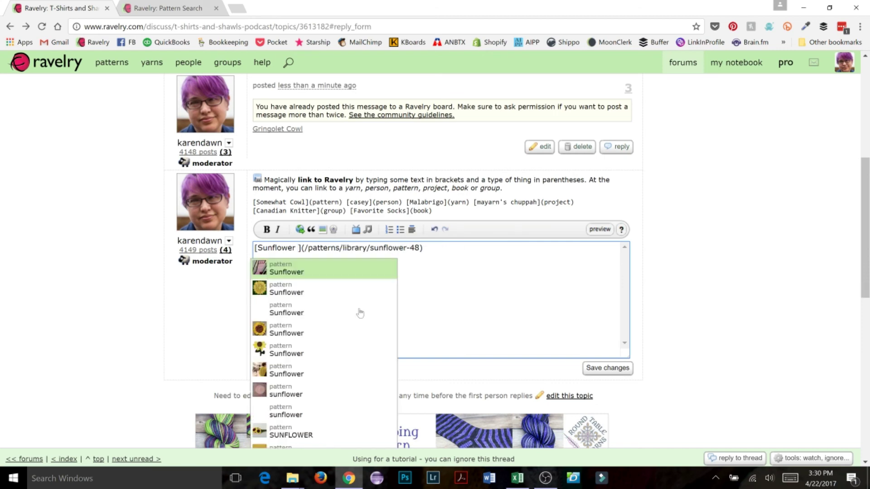
key(BackSpace)
key(Escape)
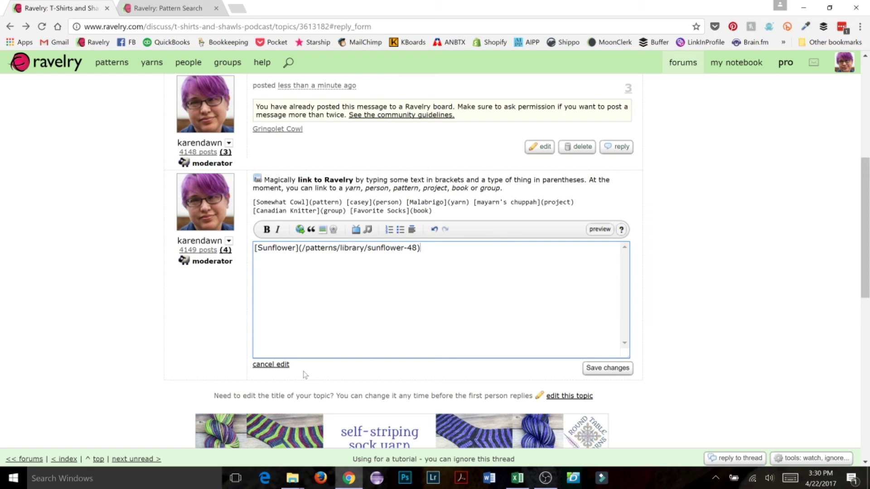
click(612, 369)
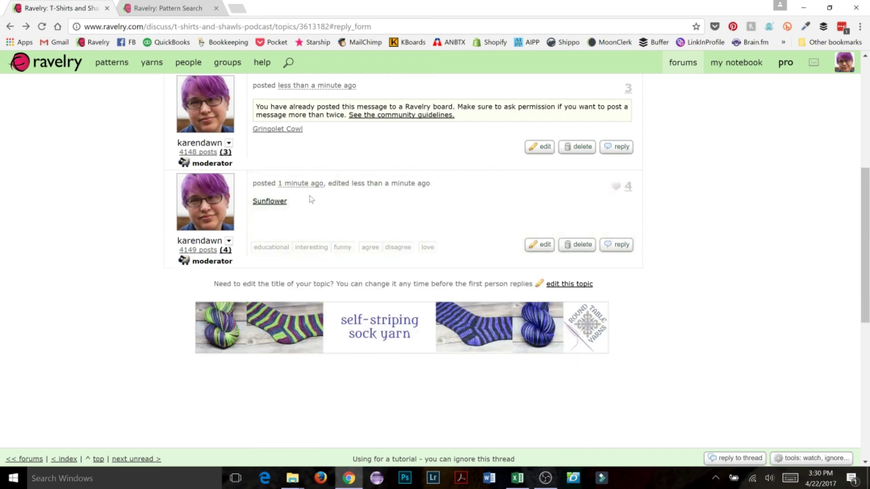
click(264, 205)
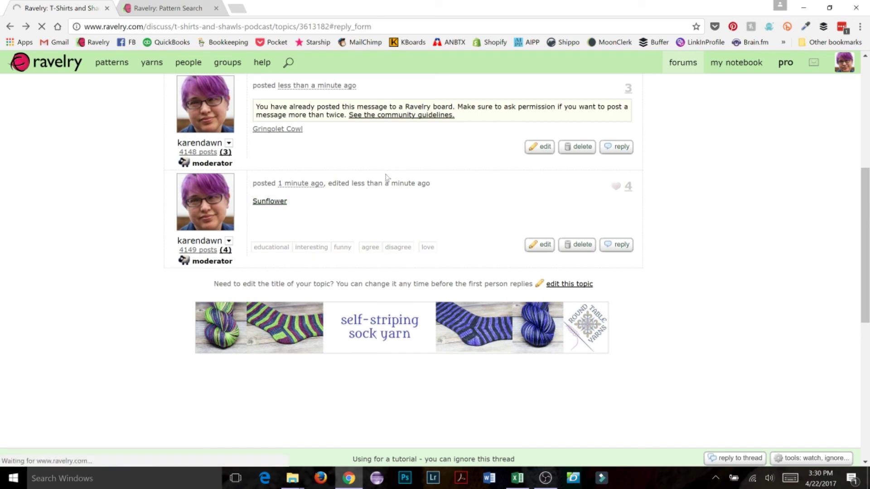